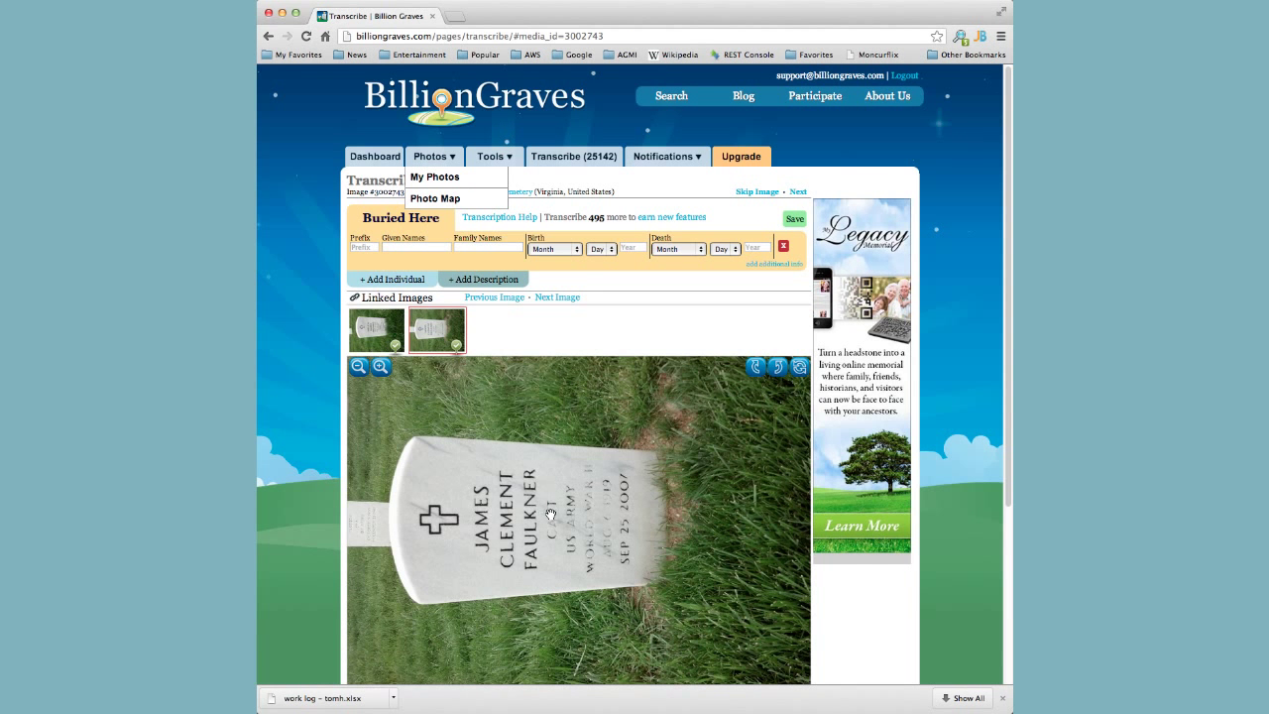
Compare the two linked headstone photos, then rotate the first one upright.
click(386, 337)
click(430, 327)
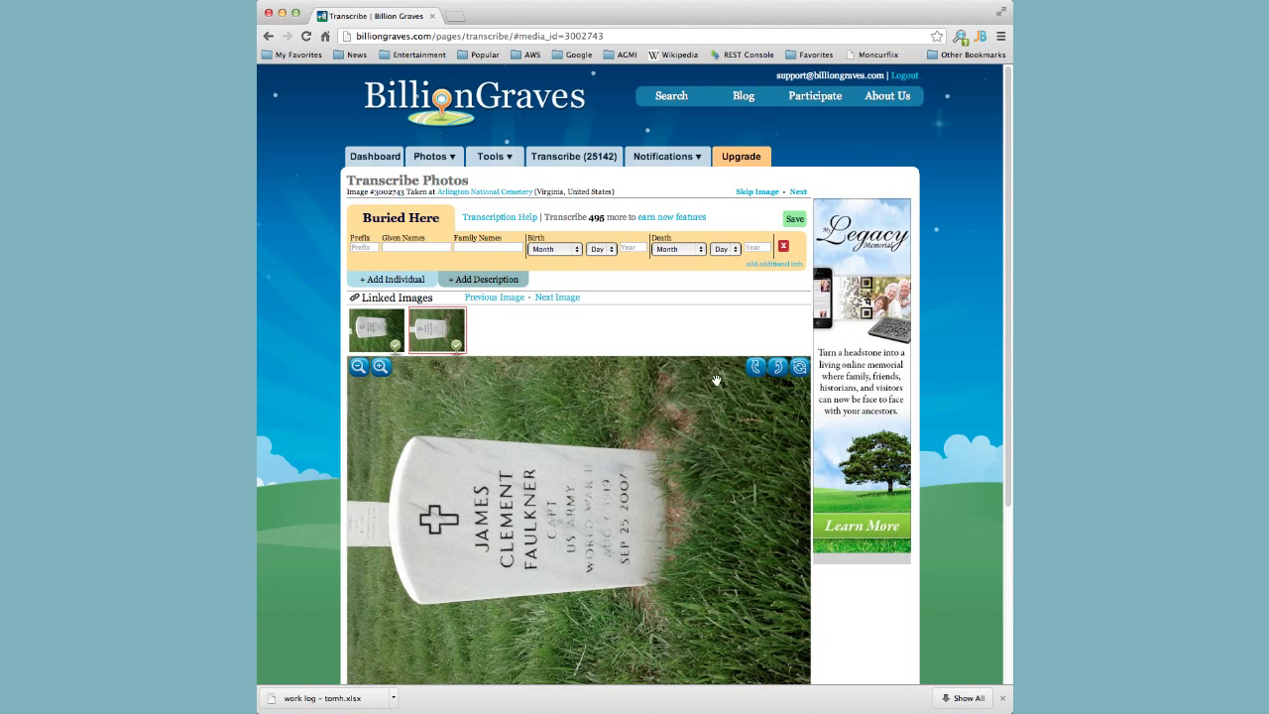
click(755, 368)
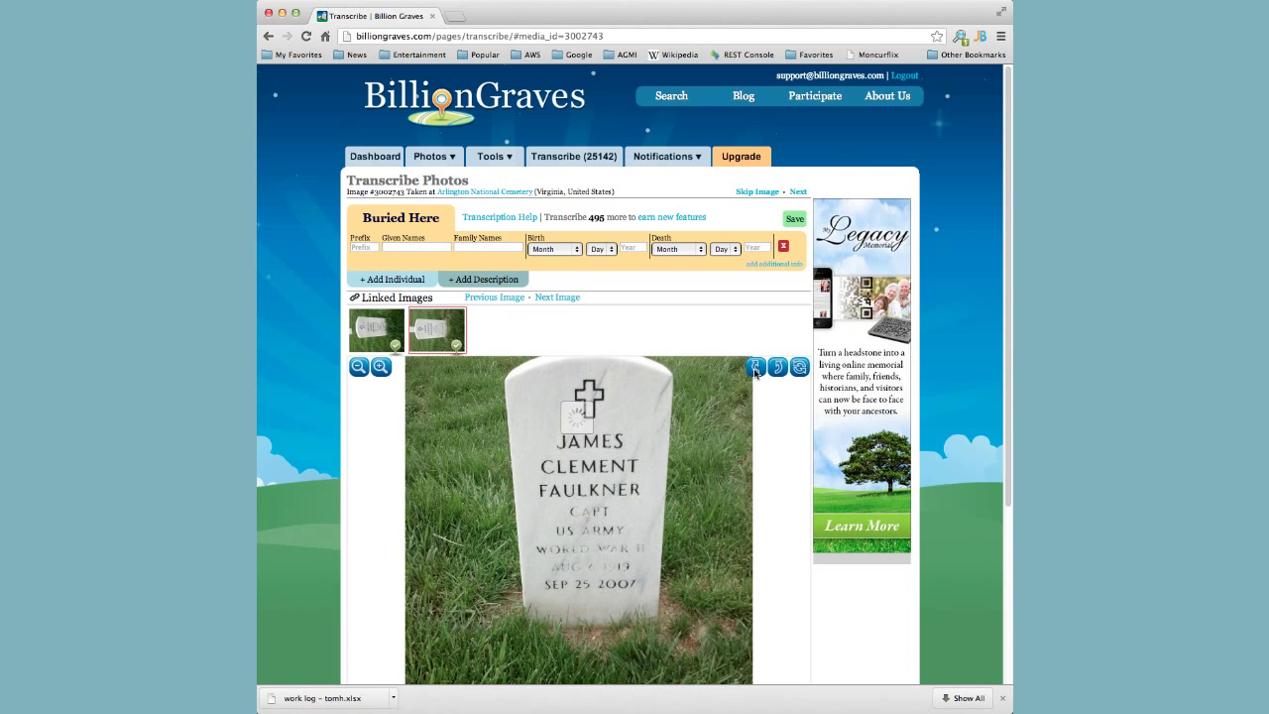
Enter the first person's given names and family name as carved on the headstone.
click(404, 246)
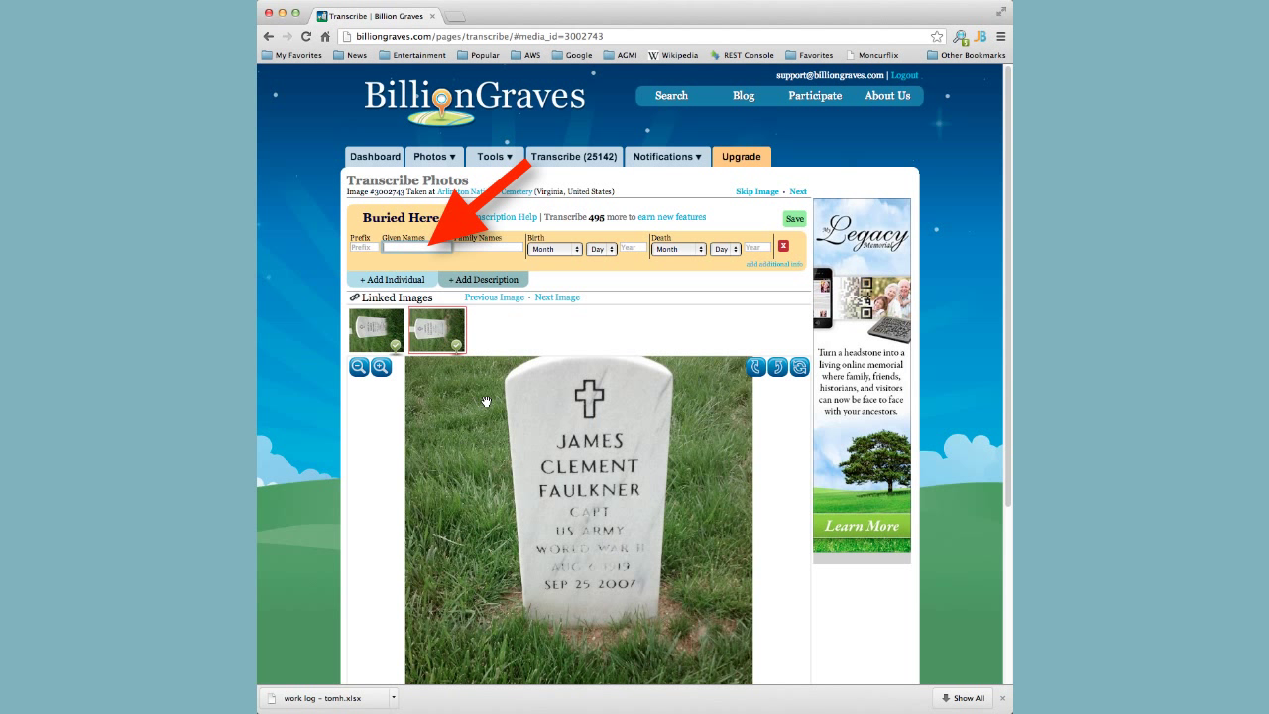
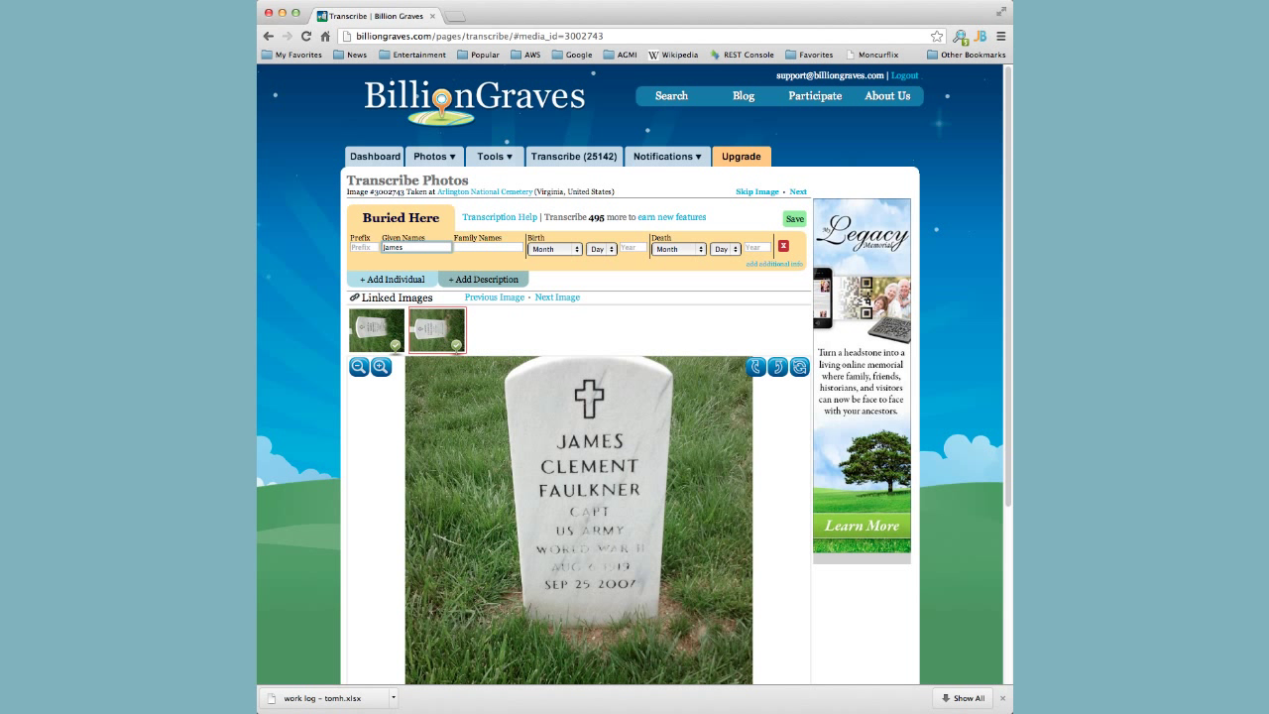
click(494, 248)
click(415, 247)
Zoom into the carved dates and set the birth date to August 6, 1919.
click(381, 367)
click(381, 367)
click(381, 367)
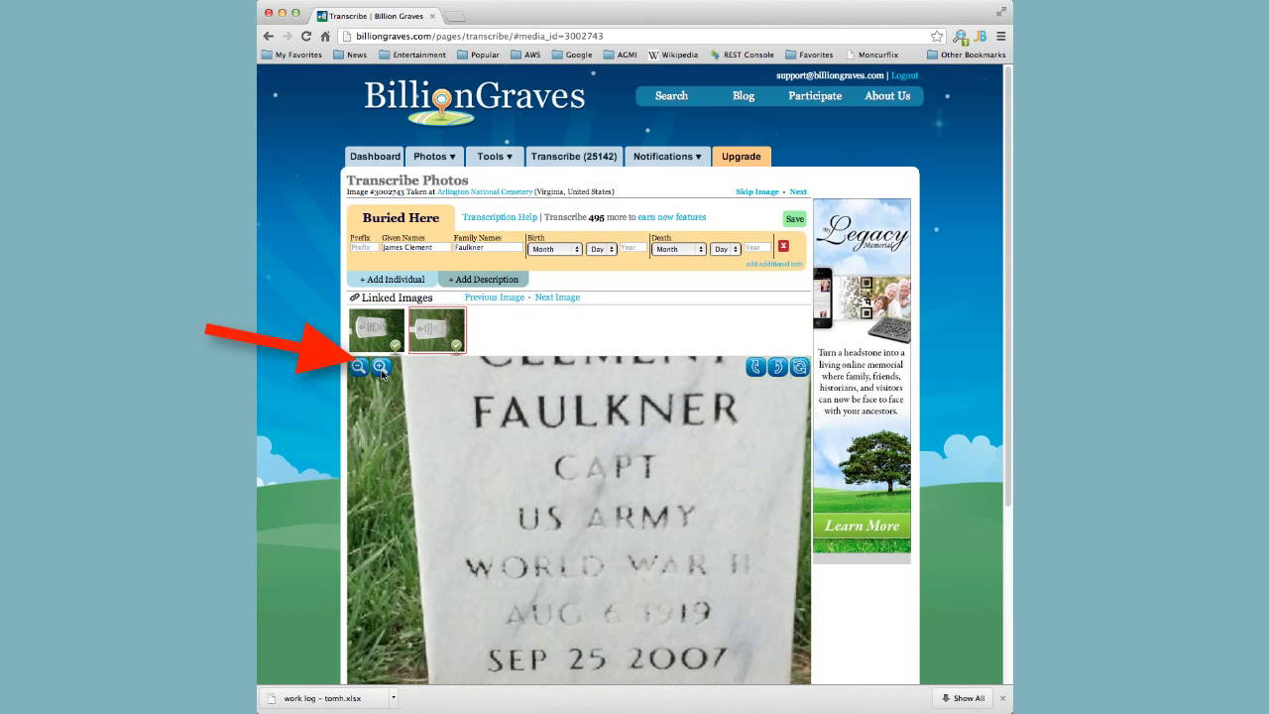
drag(560, 518, 558, 486)
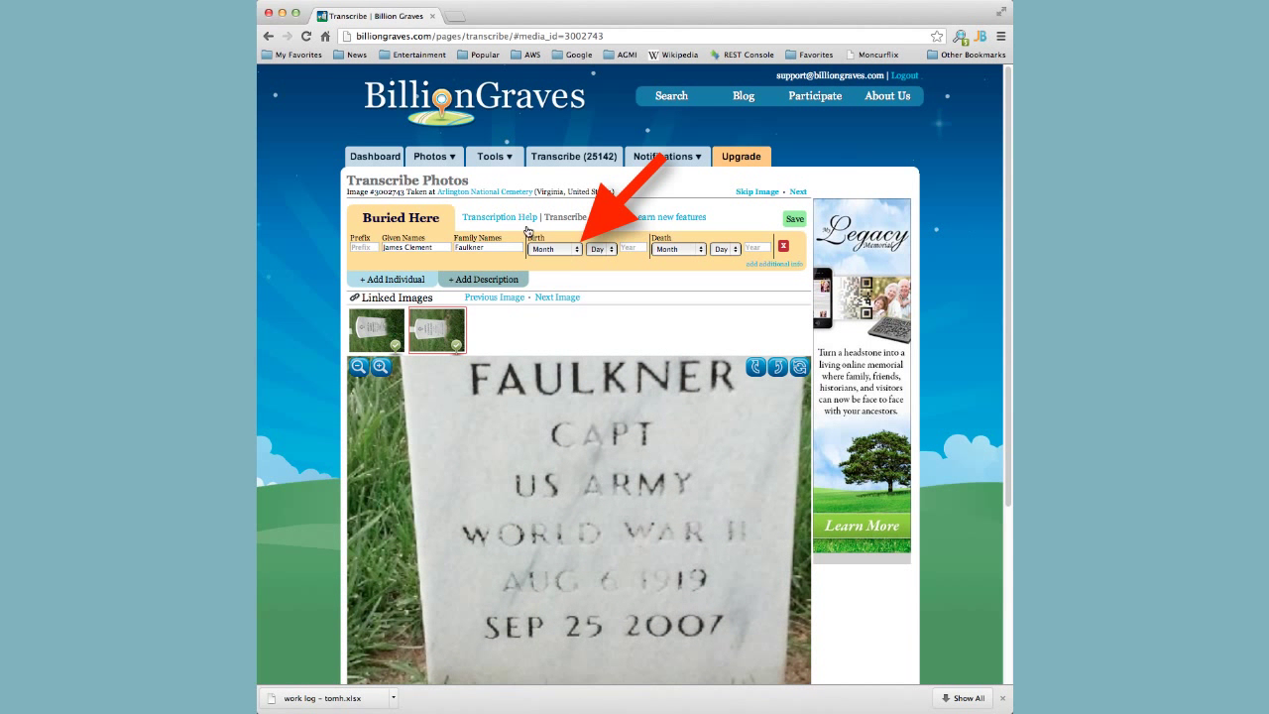
click(579, 252)
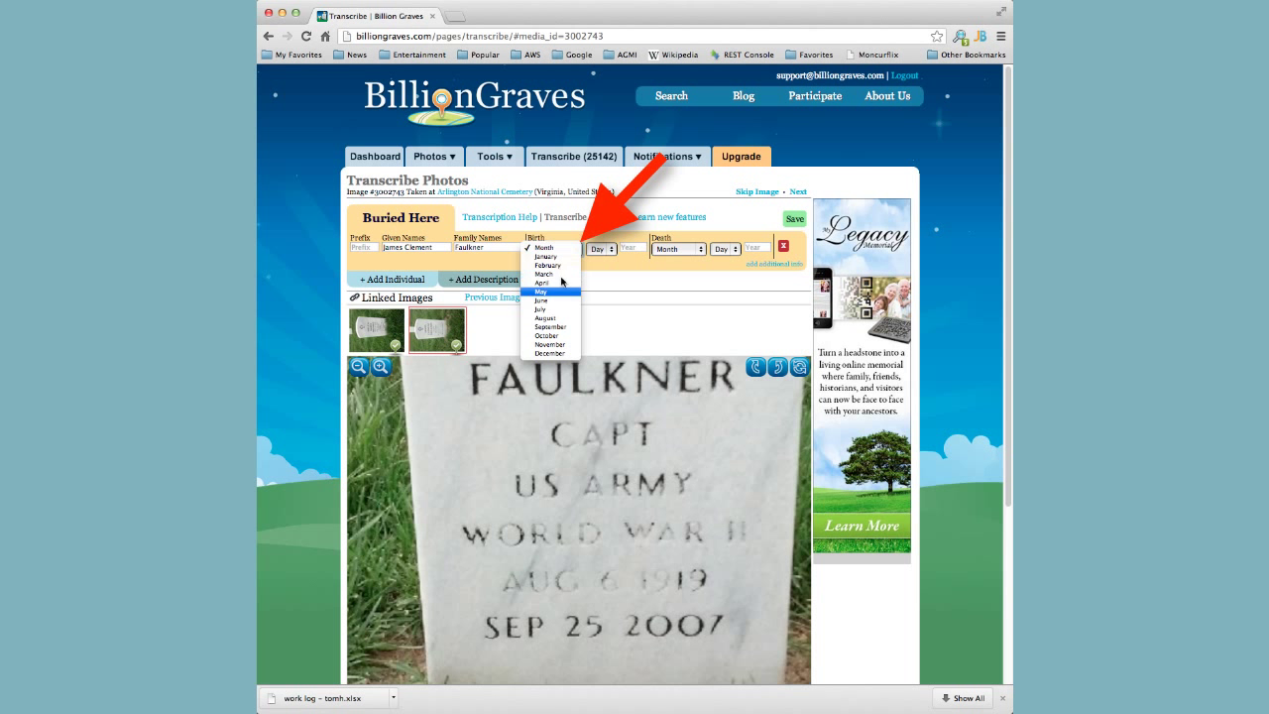
click(558, 318)
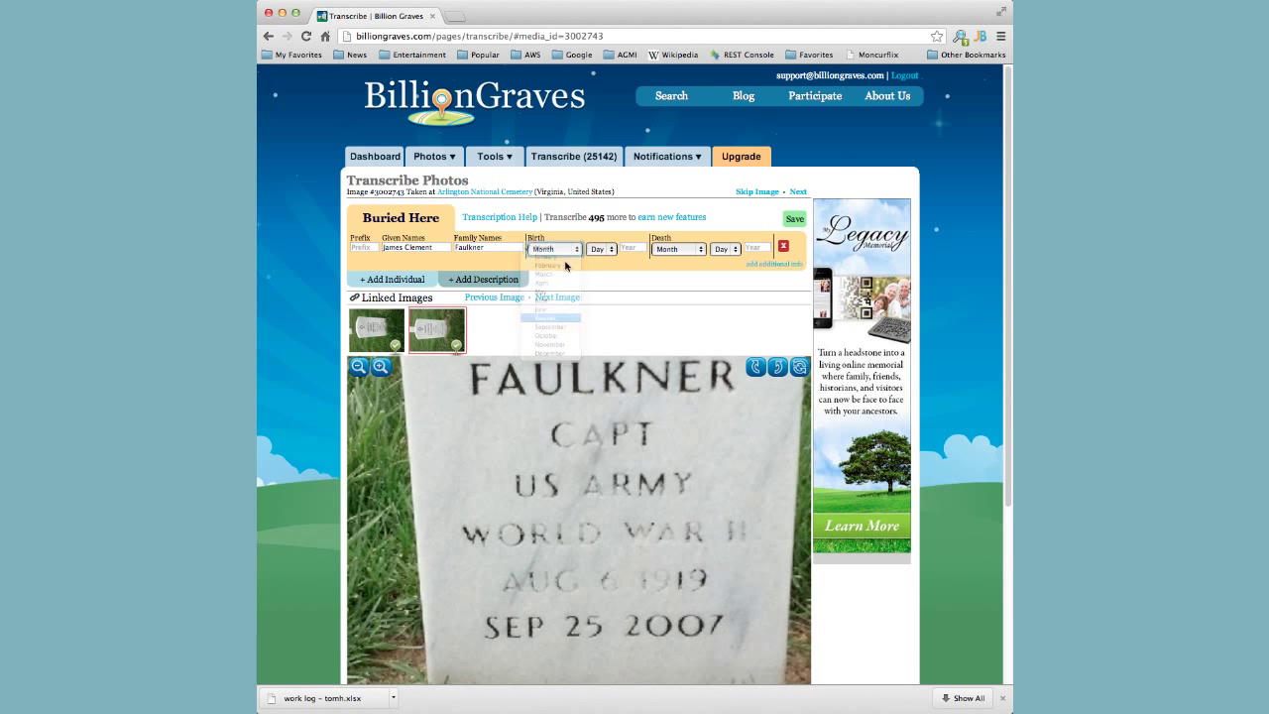
click(611, 249)
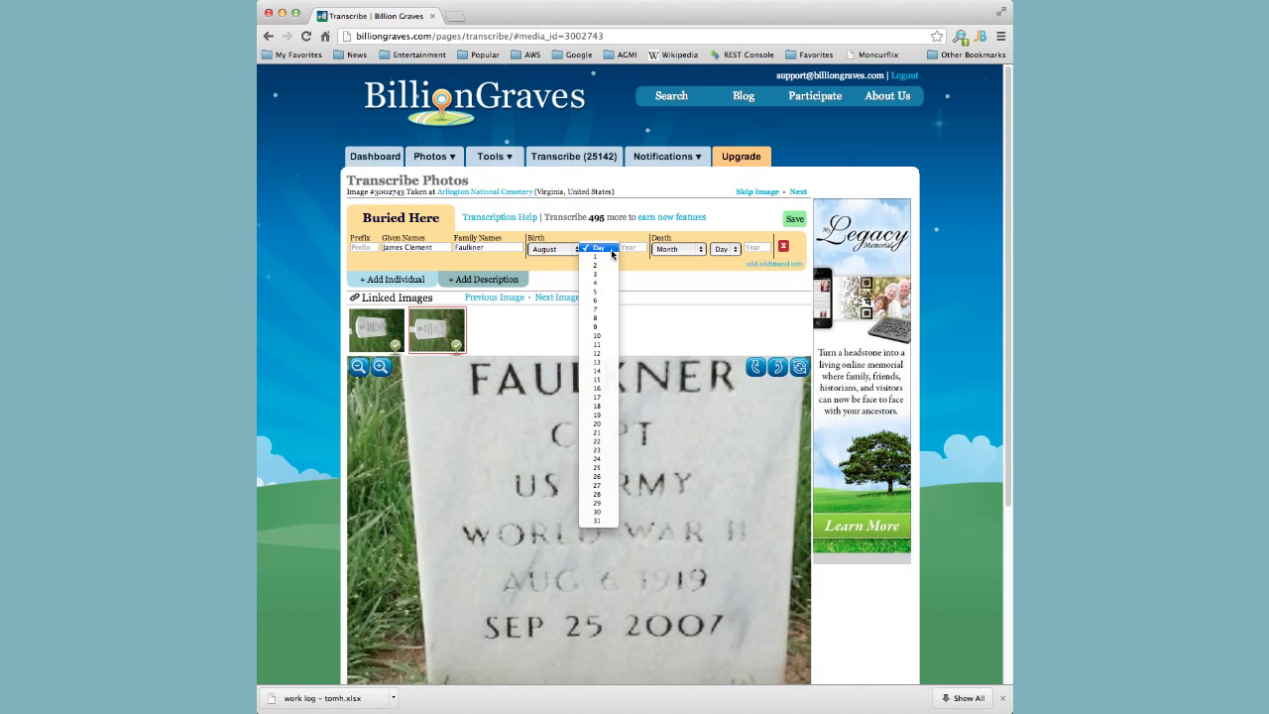
click(601, 301)
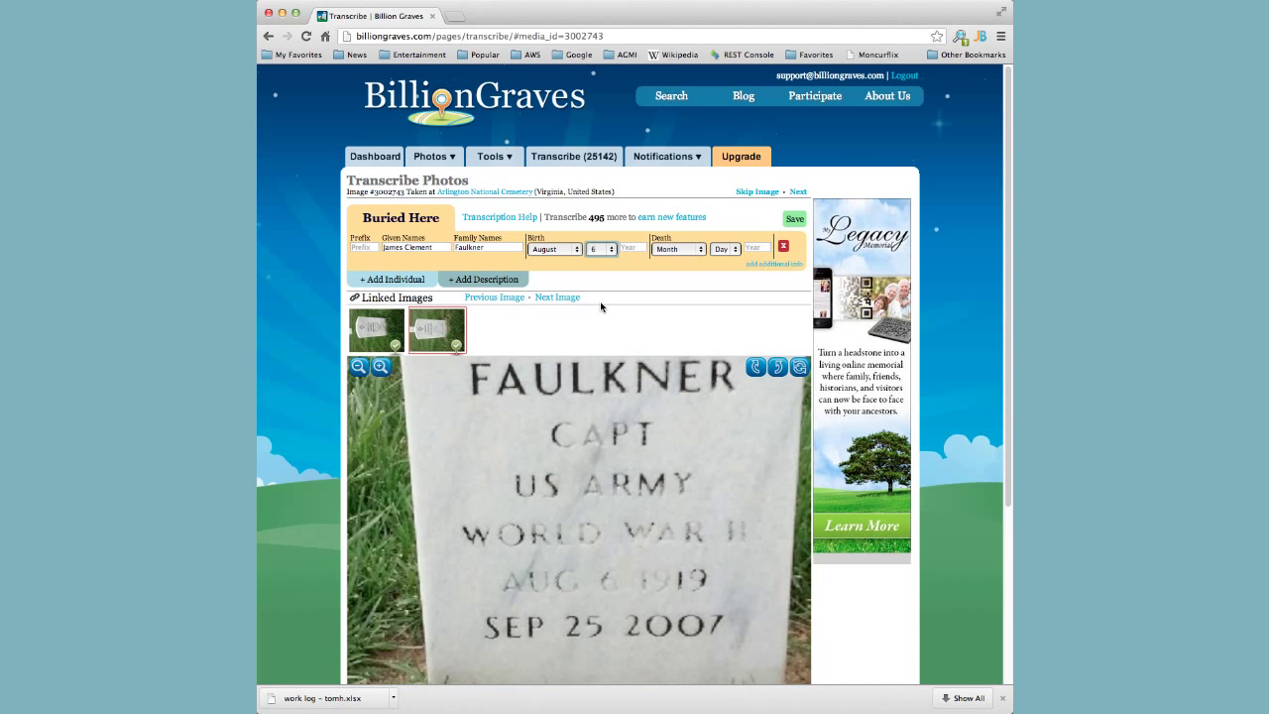
click(634, 247)
text(1919)
Set the death date to September 25, 2007.
click(703, 252)
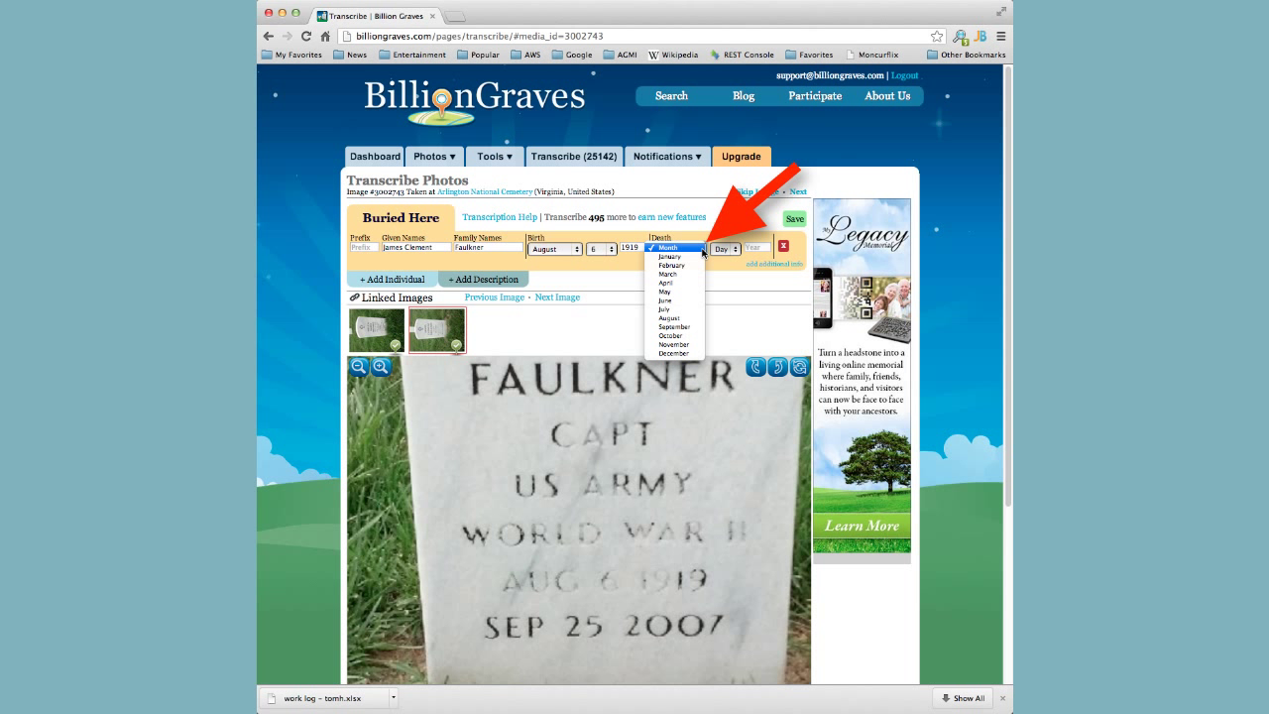
click(683, 332)
click(731, 251)
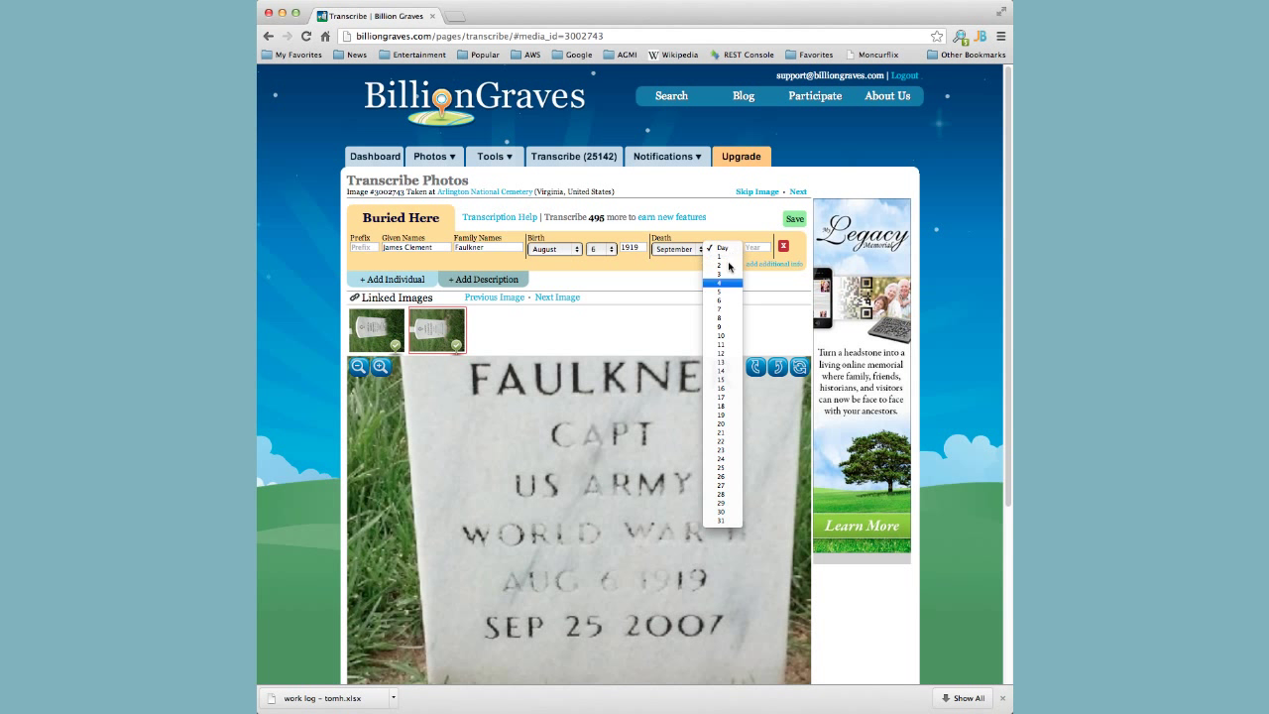
click(731, 468)
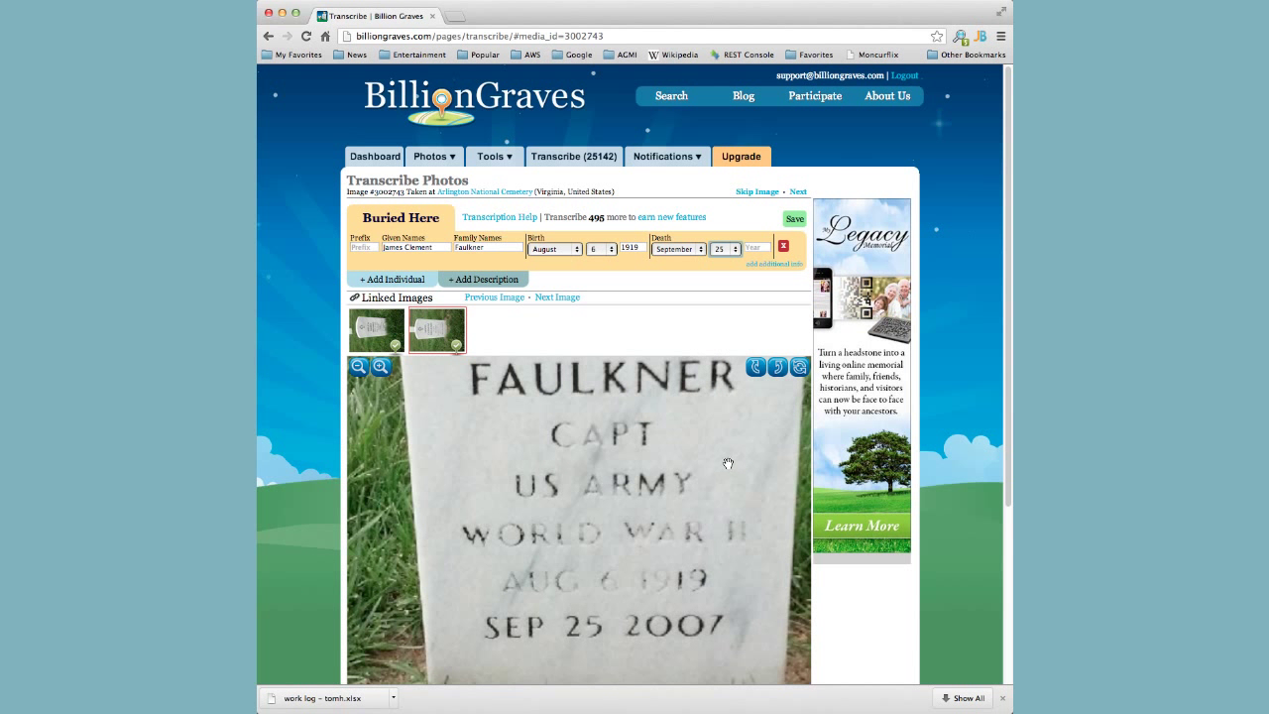
click(758, 248)
text(2007)
Enter 'Capt US Army World War 2' as the additional information, fixing a typo.
click(483, 280)
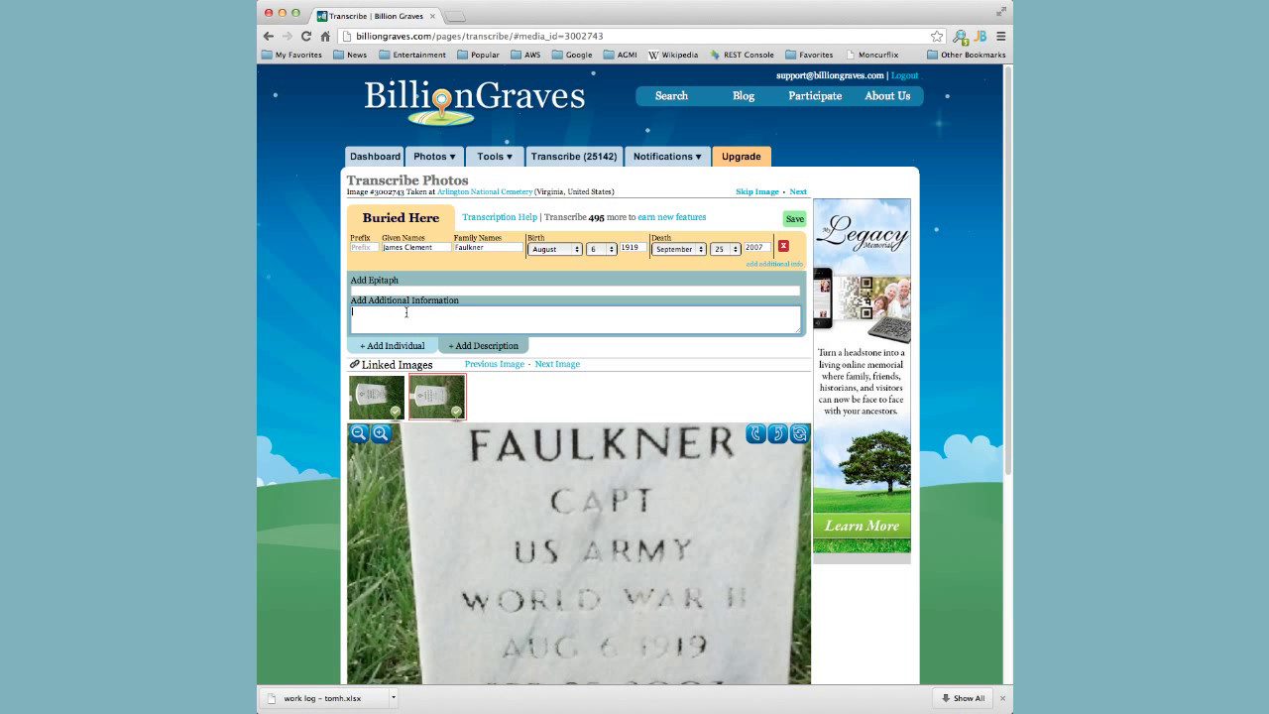
text(US Army World Wa)
key(BackSpace)
text(War 2)
click(349, 315)
text(Capt)
scroll(561, 480, up, 5)
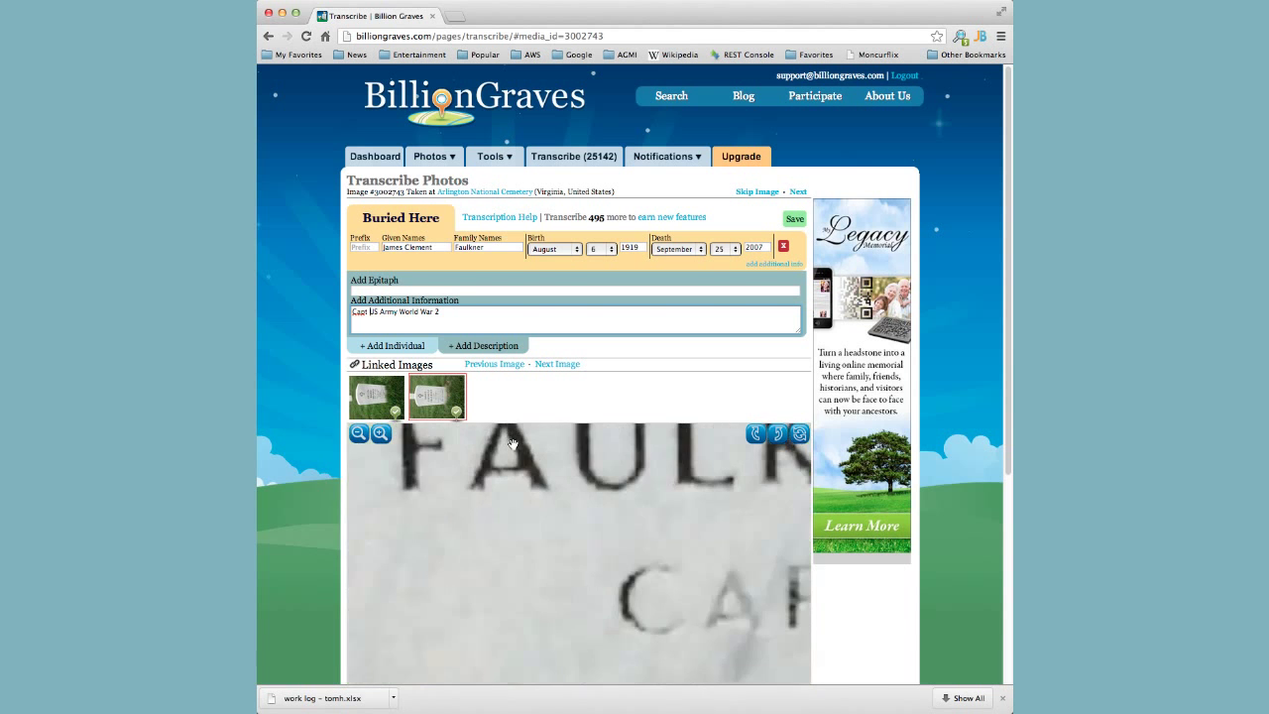
scroll(562, 480, down, 5)
scroll(589, 505, down, 5)
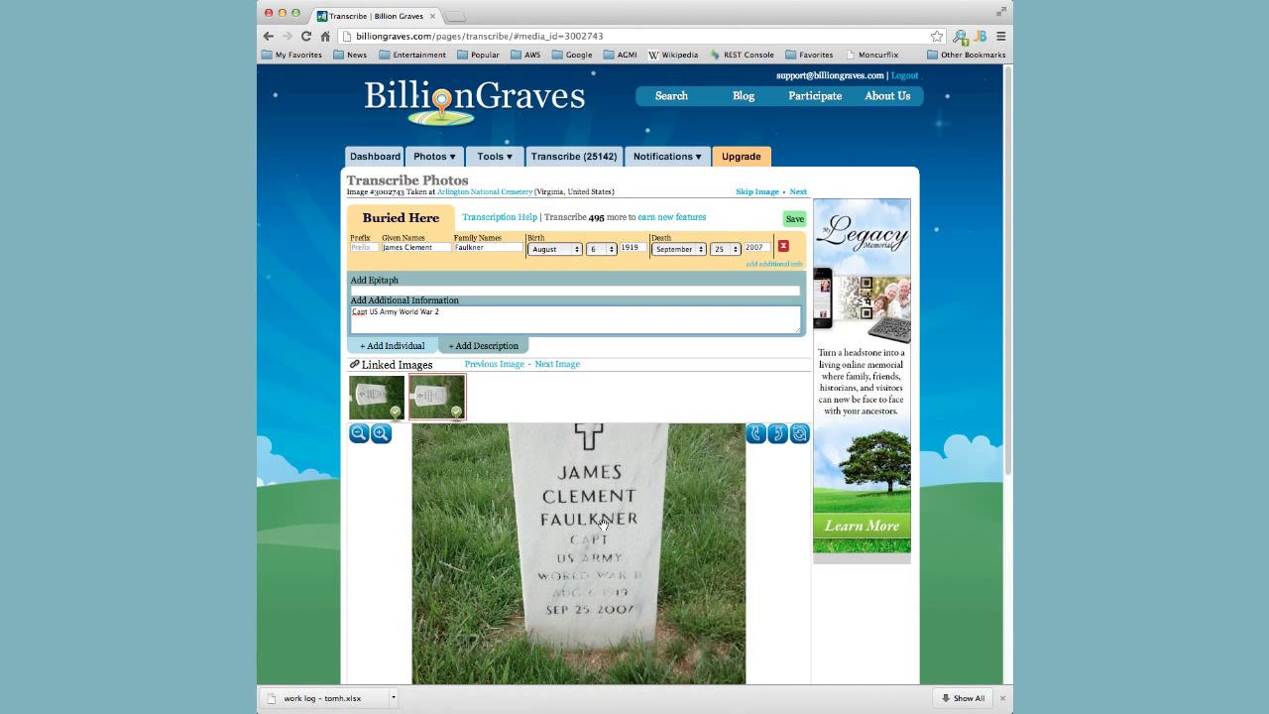
Add a second-person row, then rotate the second headstone photo upright and zoom in.
click(374, 396)
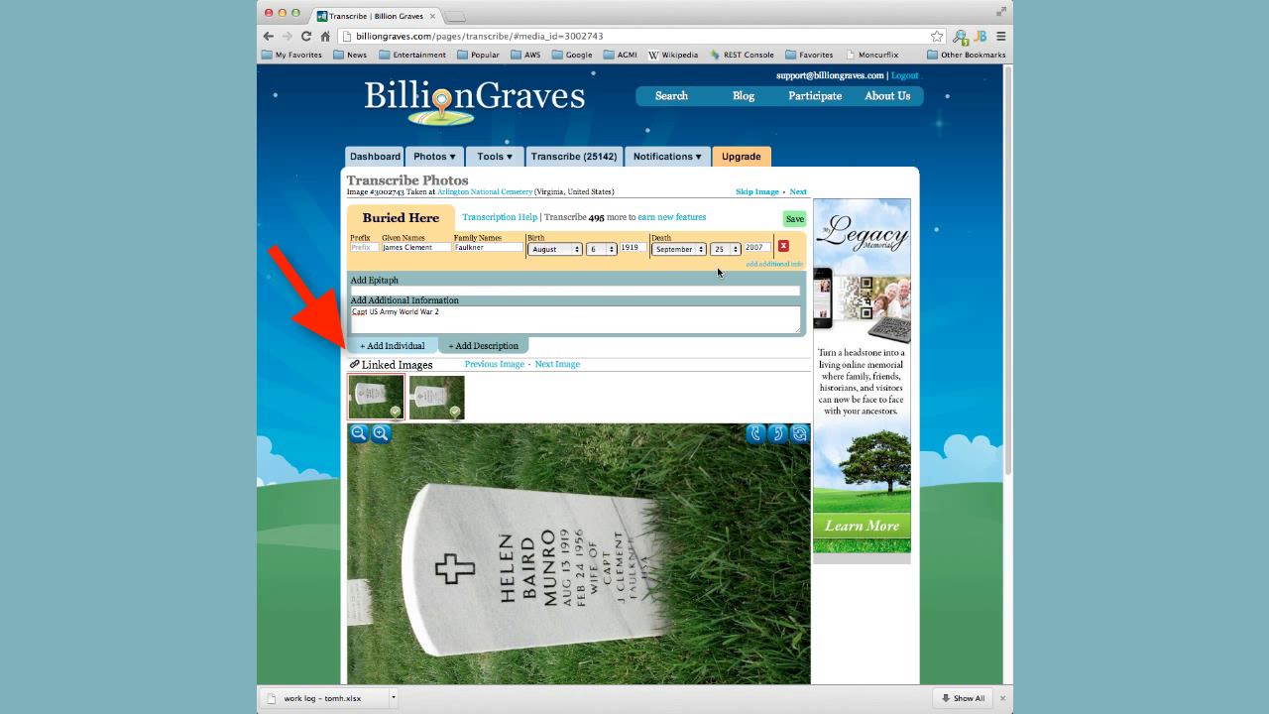
click(397, 346)
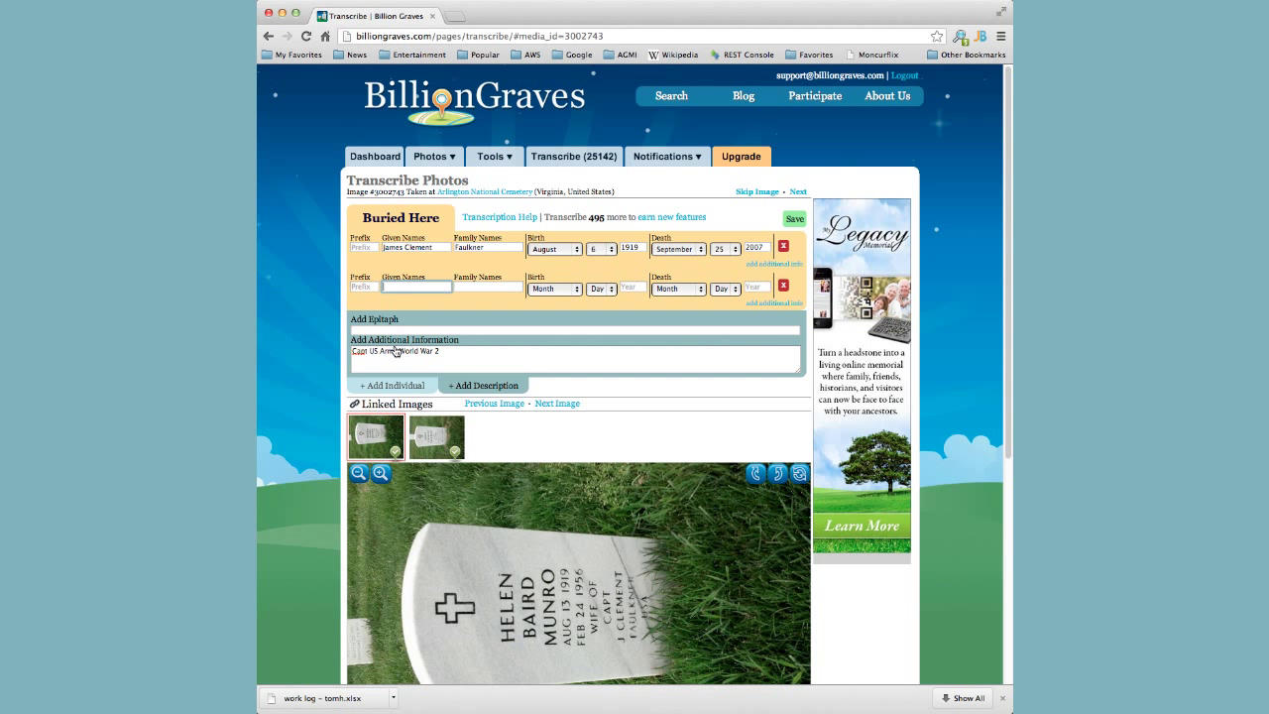
click(756, 476)
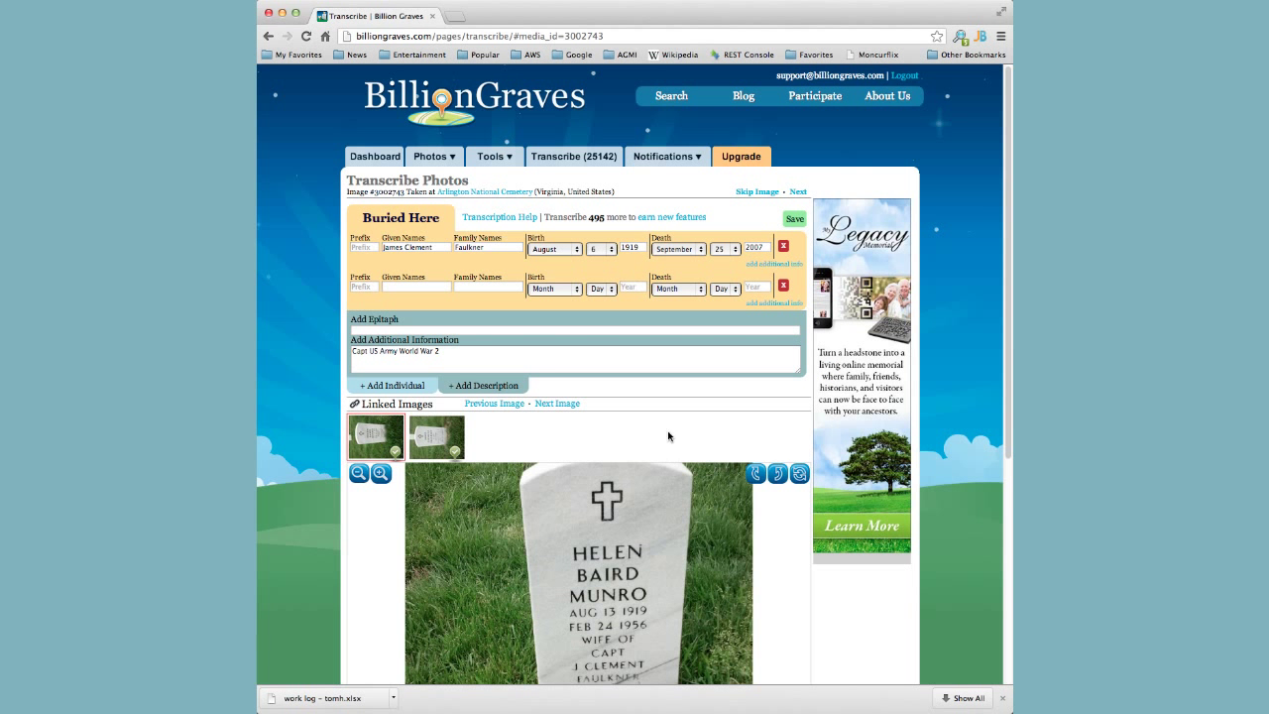
drag(638, 553, 631, 530)
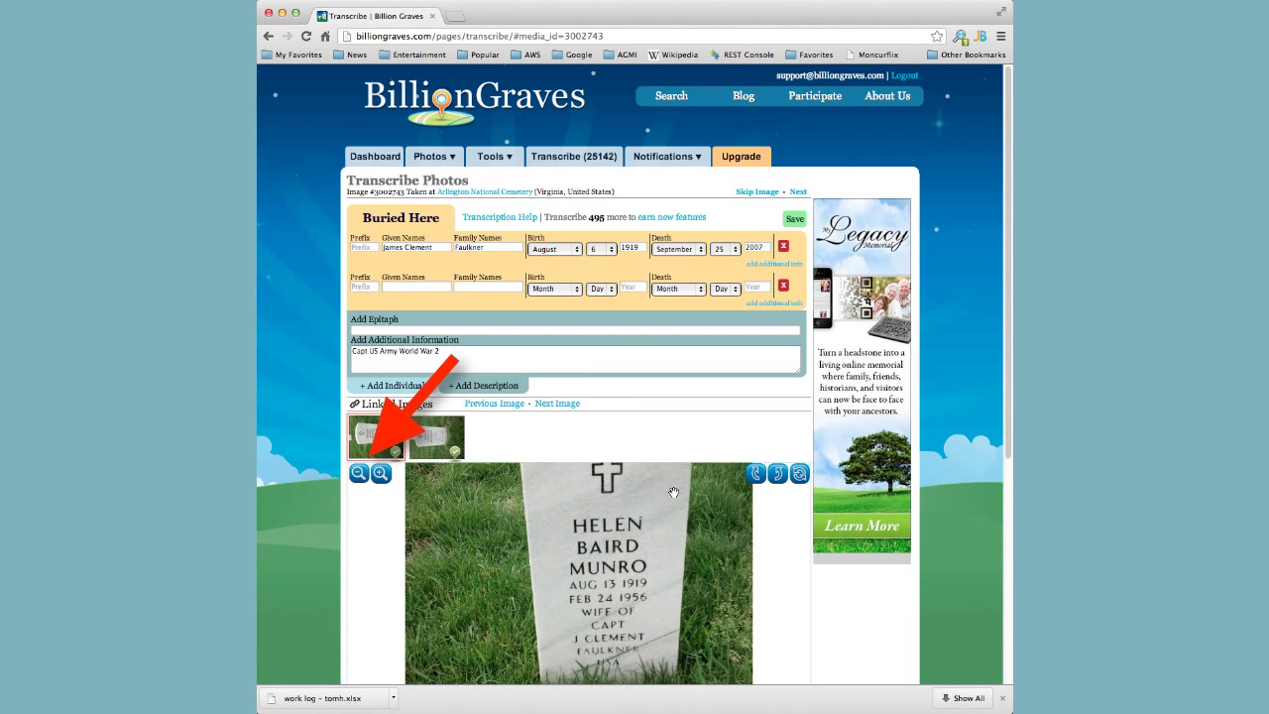
click(381, 473)
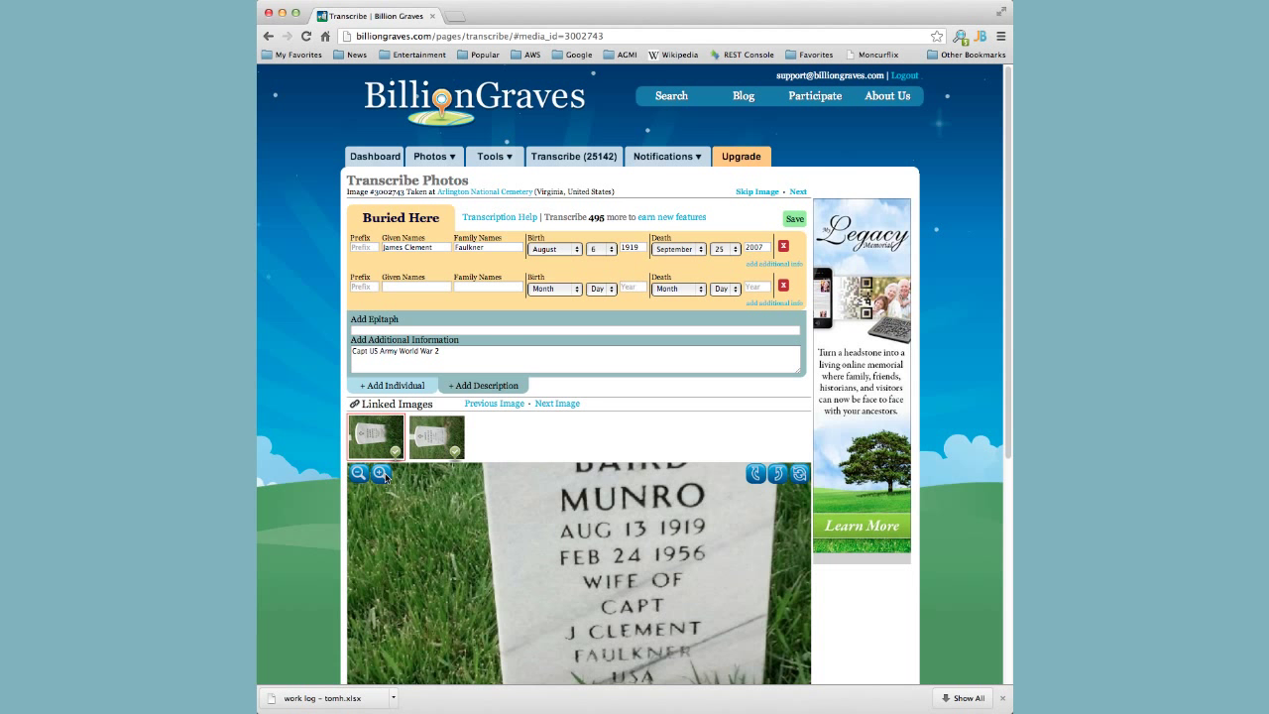
drag(626, 532, 585, 631)
Enter the second person's given and family names from her headstone.
click(398, 286)
text(Helen Baird)
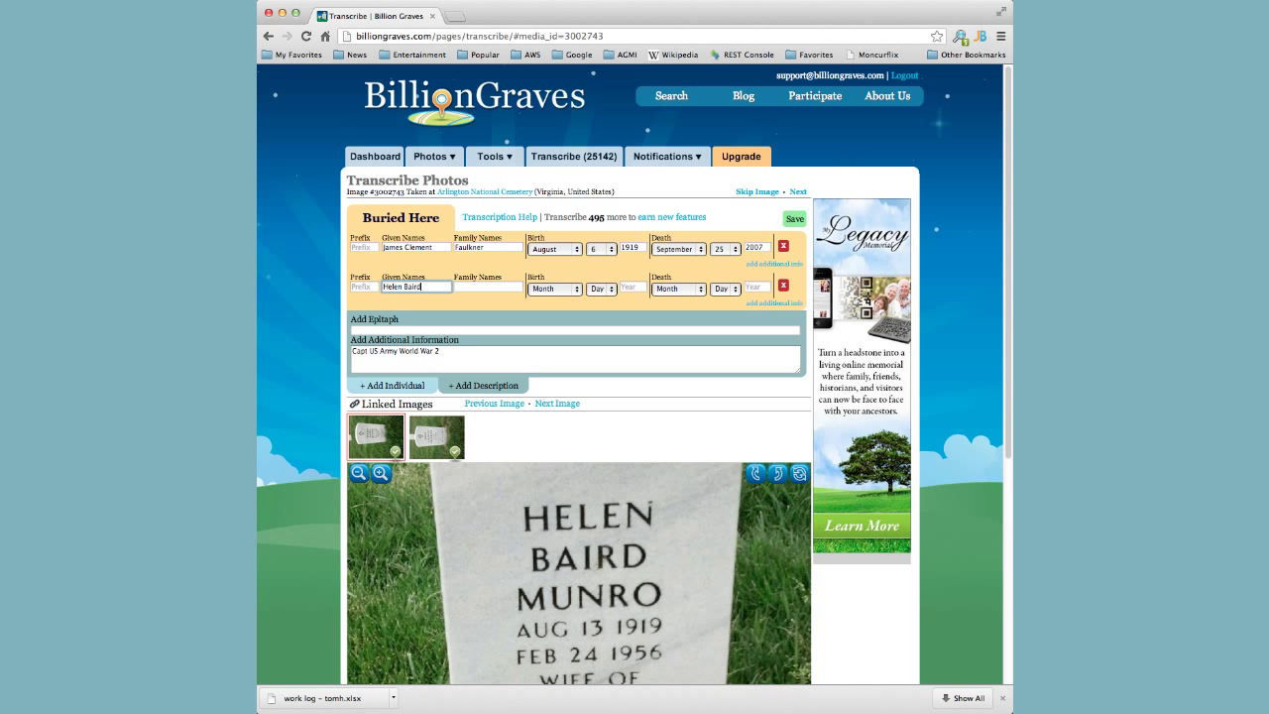
key(Tab)
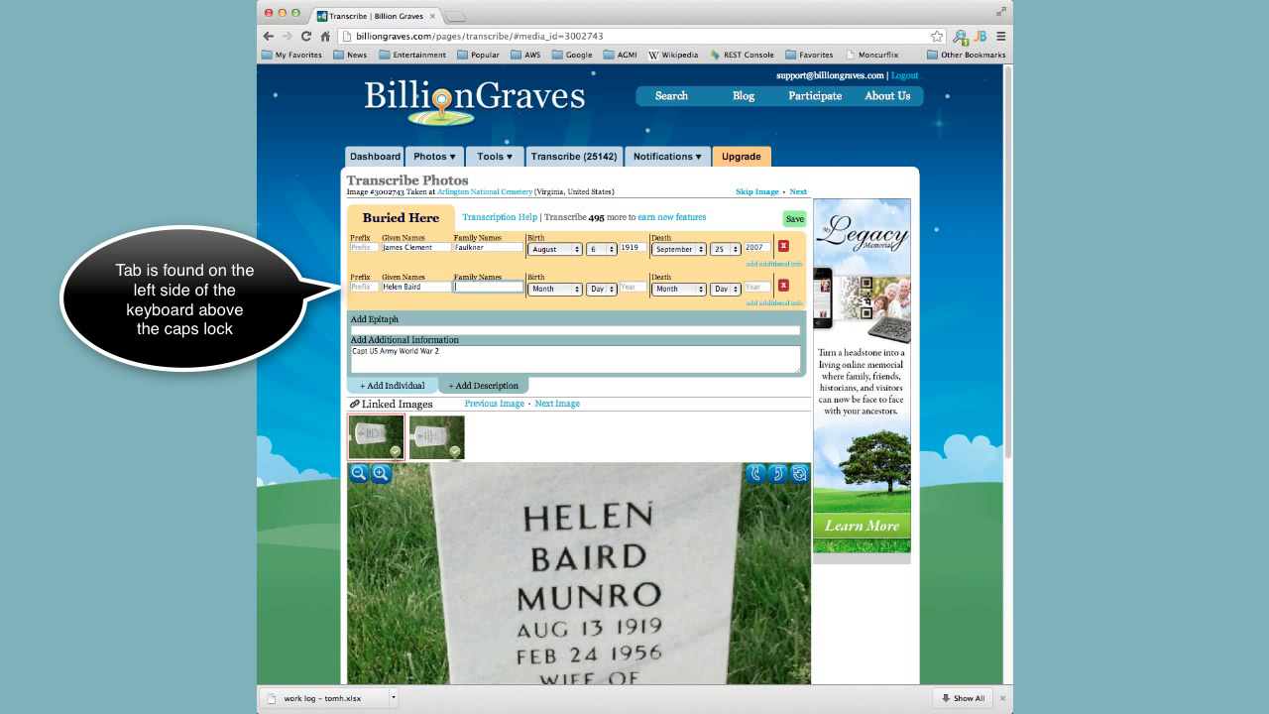
text(Munro)
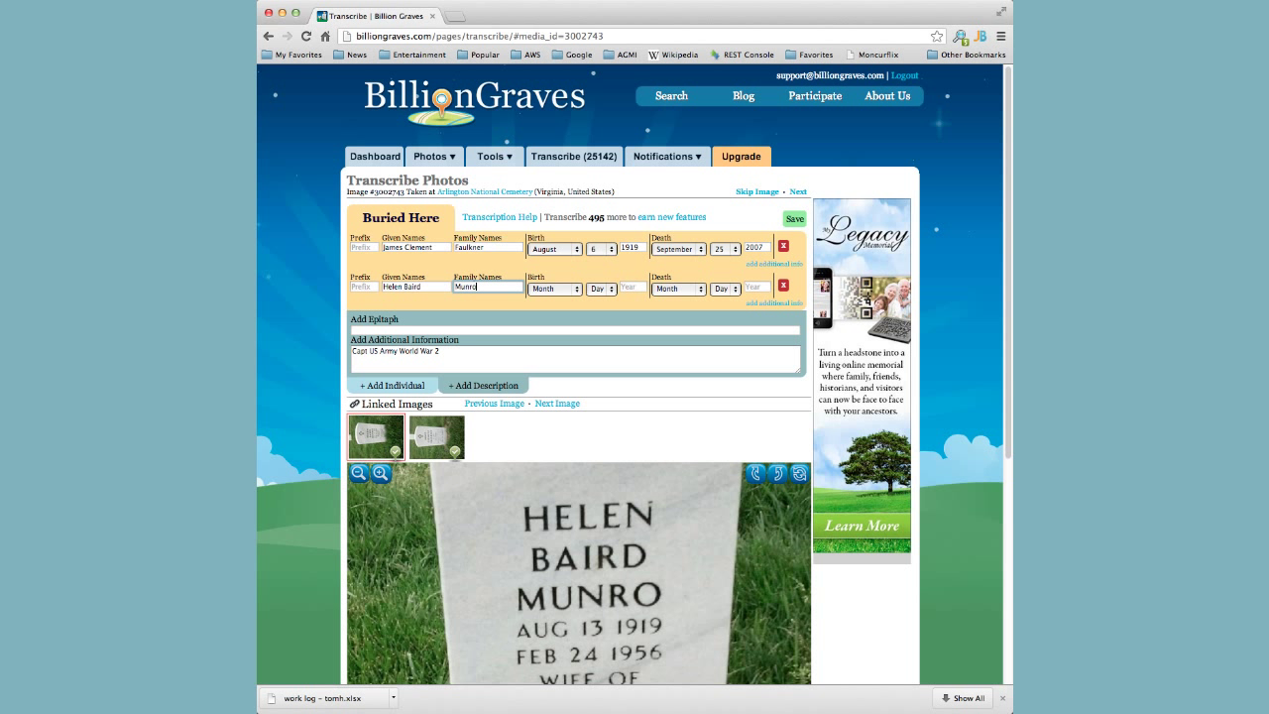
Set her birth date to August 13, 1919 and death date to February 24, 1956.
key(Tab)
key(a)
key(u)
key(Tab)
key(1)
key(Tab)
text(1919)
key(Tab)
key(f)
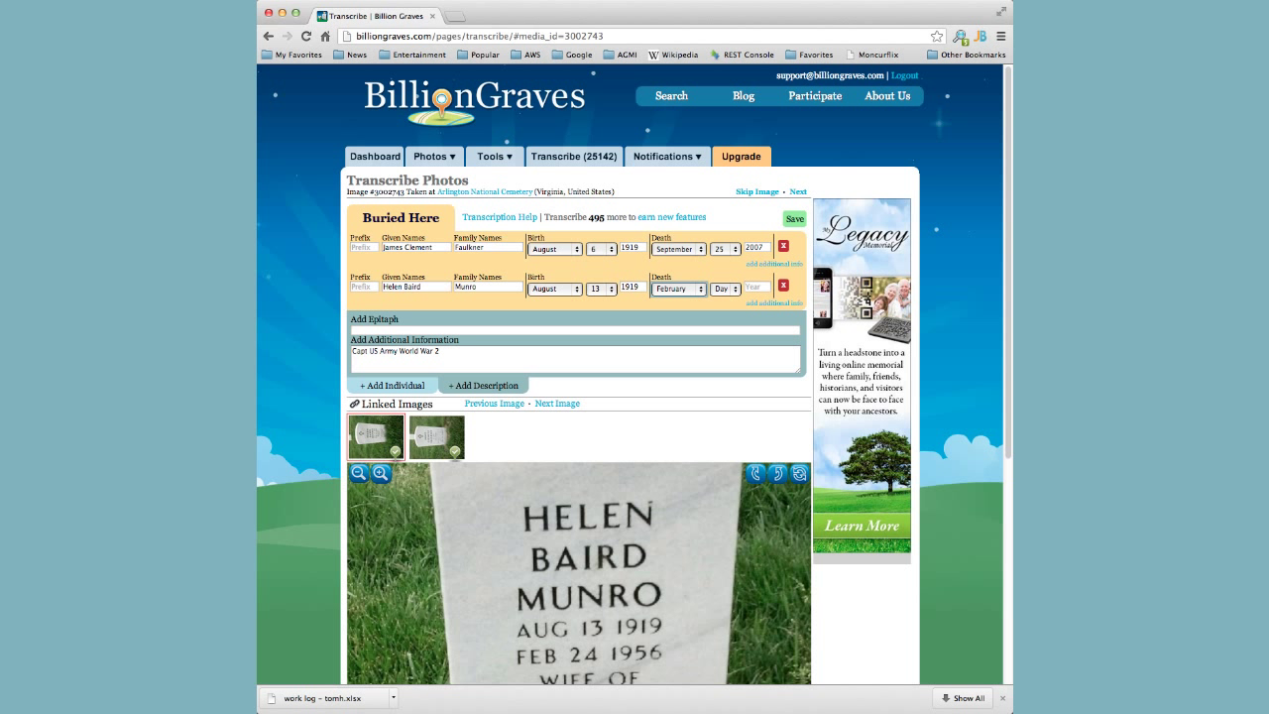
key(Tab)
text(24)
text(19)
text(56)
Type the epitaph 'Wife of Capt' followed by her husband's name.
click(419, 329)
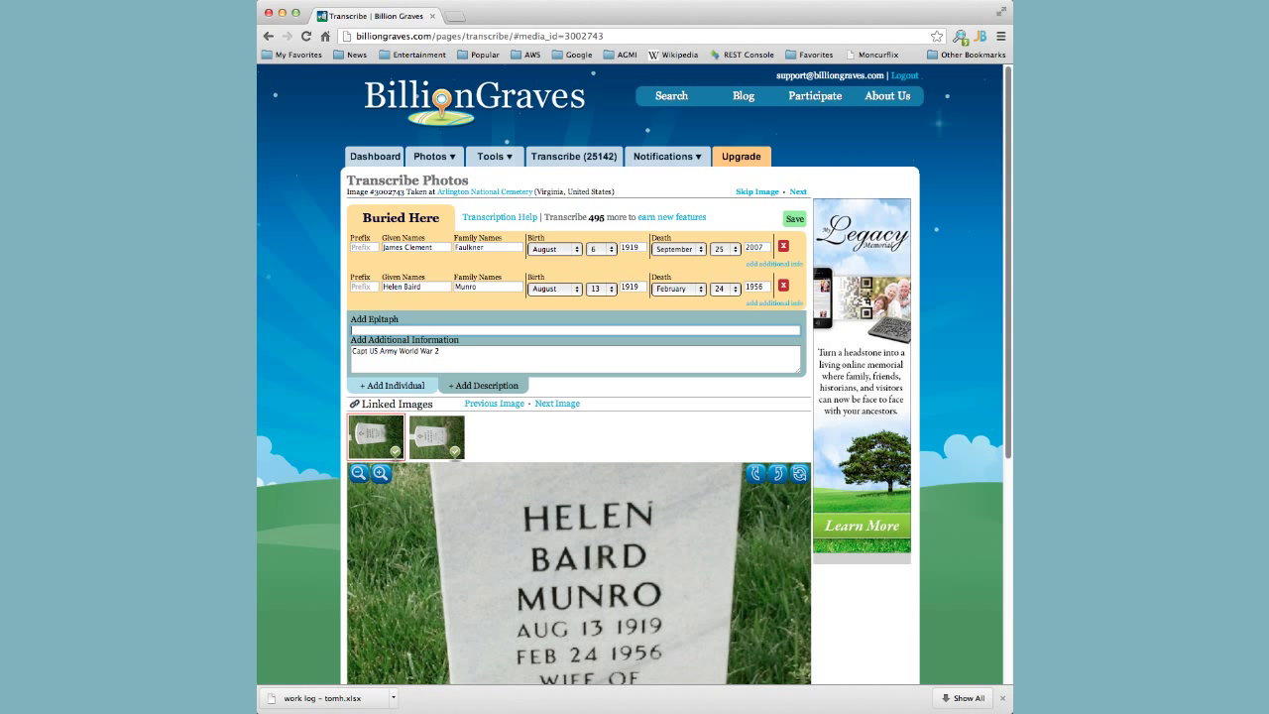
drag(1008, 413, 1009, 485)
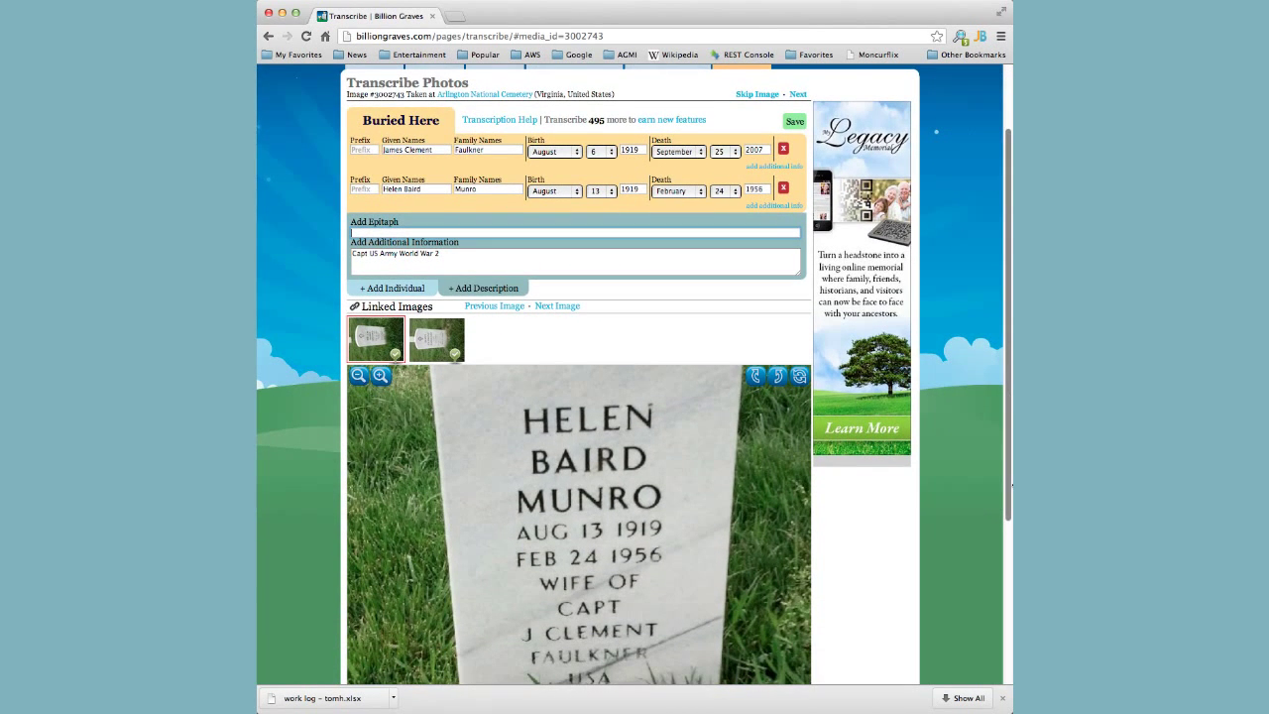
text(Wife of Capt)
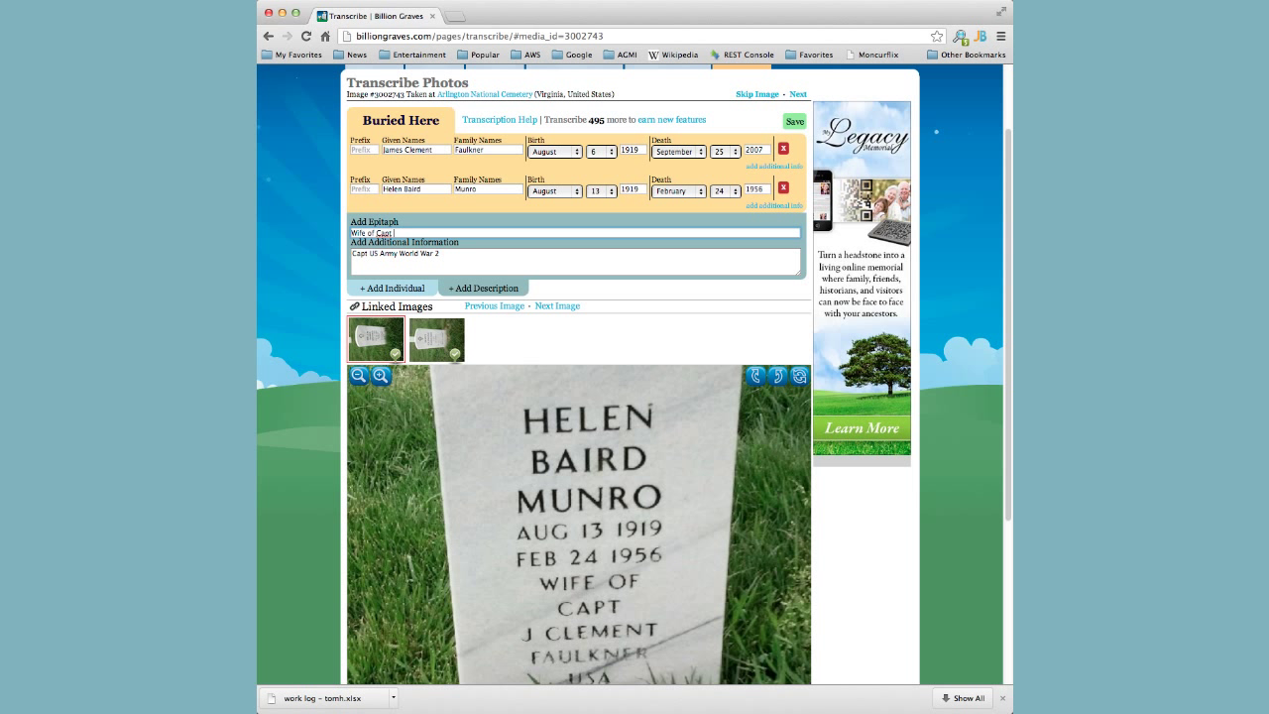
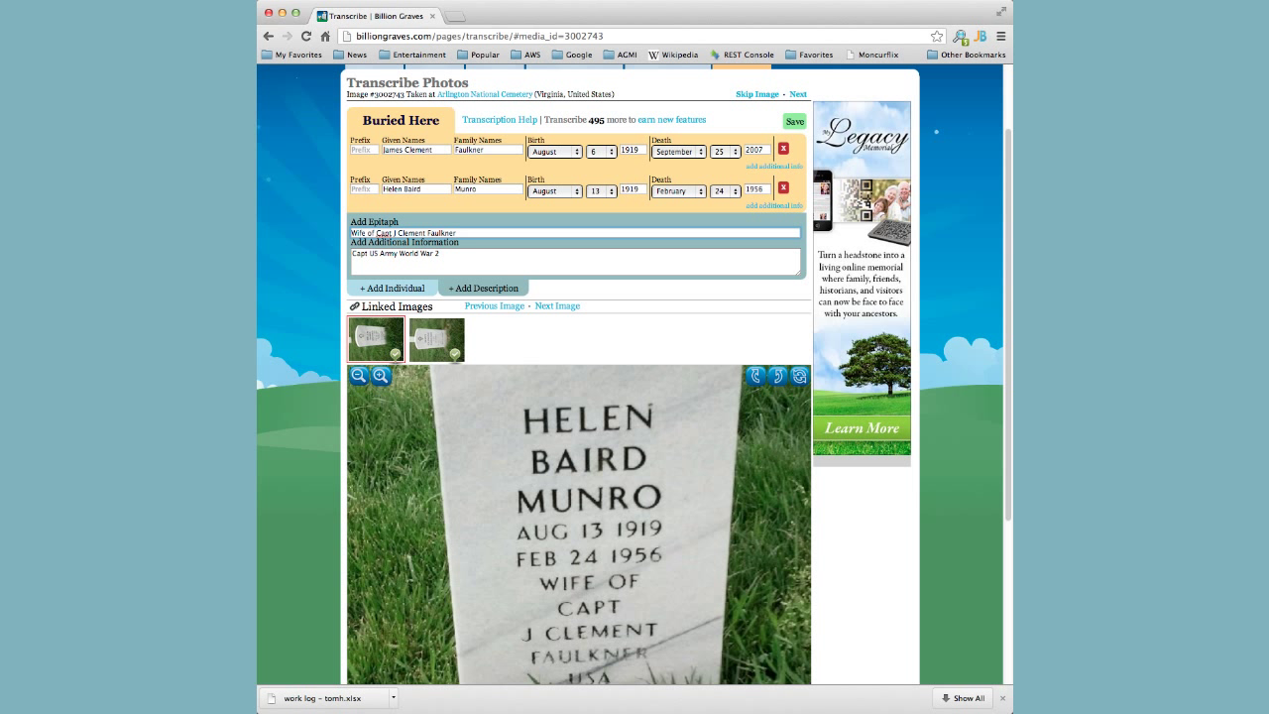